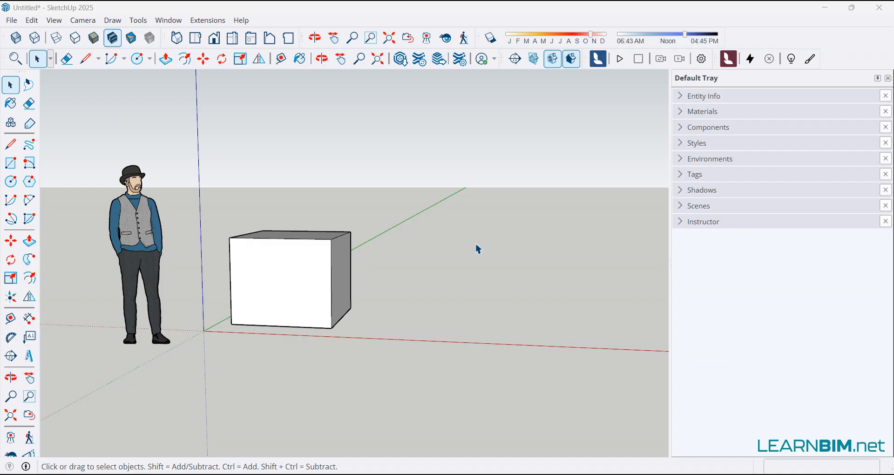
# - Select the whole box and move it about 0.9 cm with the Move tool
pyautogui.click(225, 193)
pyautogui.moveTo(220, 192); pyautogui.dragTo(389, 355)
pyautogui.moveTo(367, 263); pyautogui.dragTo(385, 278, button='middle')
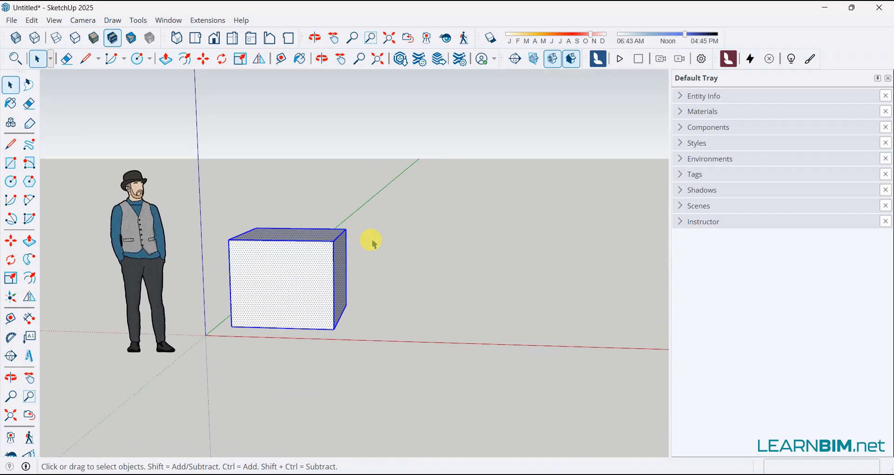
pyautogui.click(203, 60)
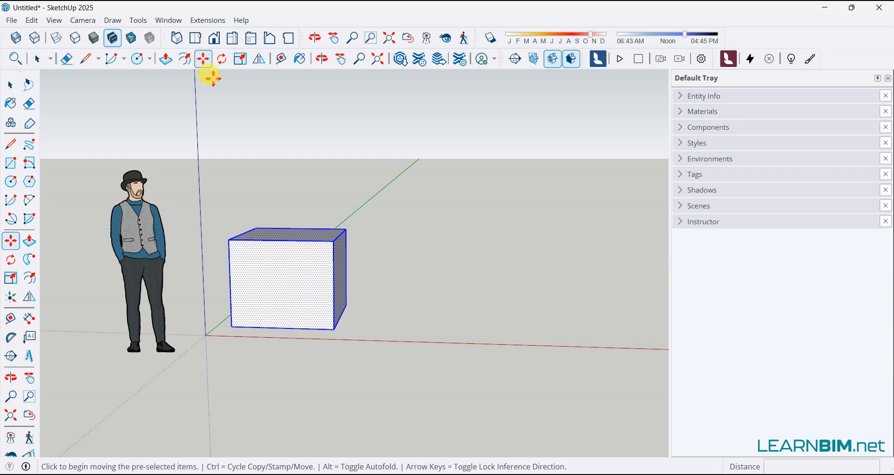
pyautogui.click(343, 259)
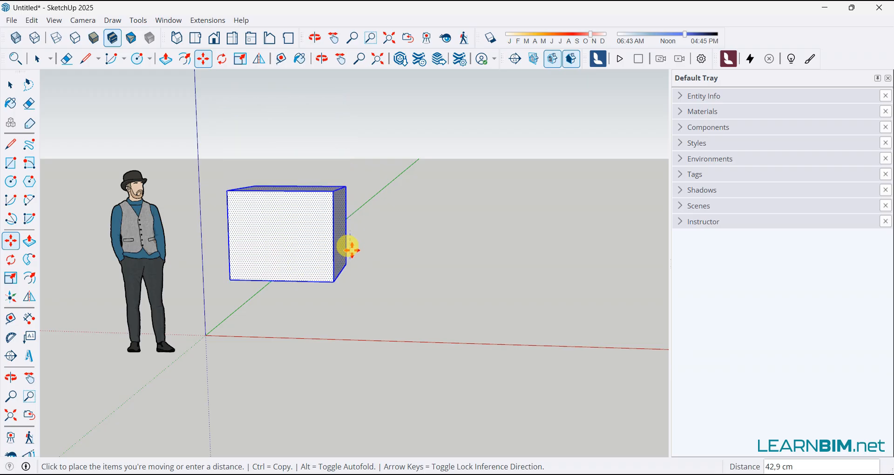
pyautogui.click(349, 261)
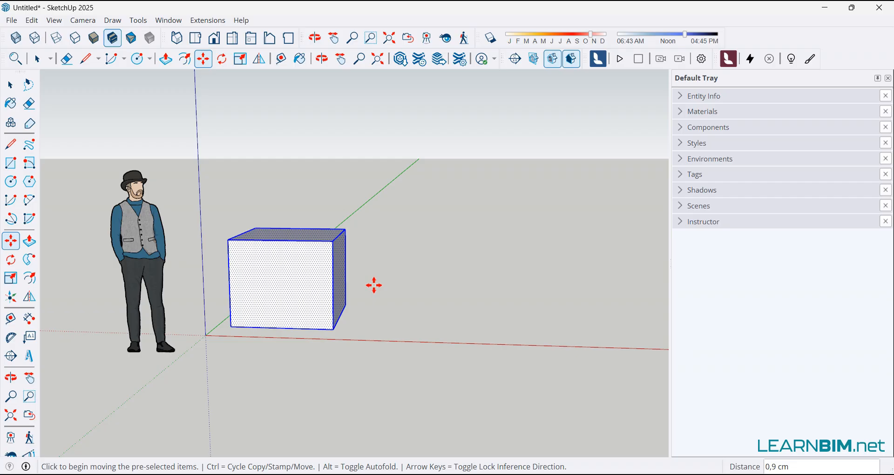
# - Copy the box twice in a row along the red axis, spacing the copies about 148.6 cm and 157.3 cm
pyautogui.press('ctrl')
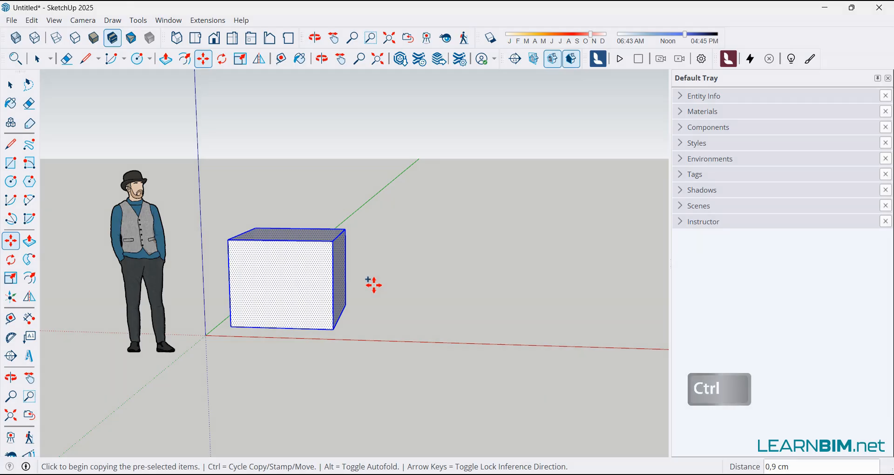
pyautogui.click(373, 285)
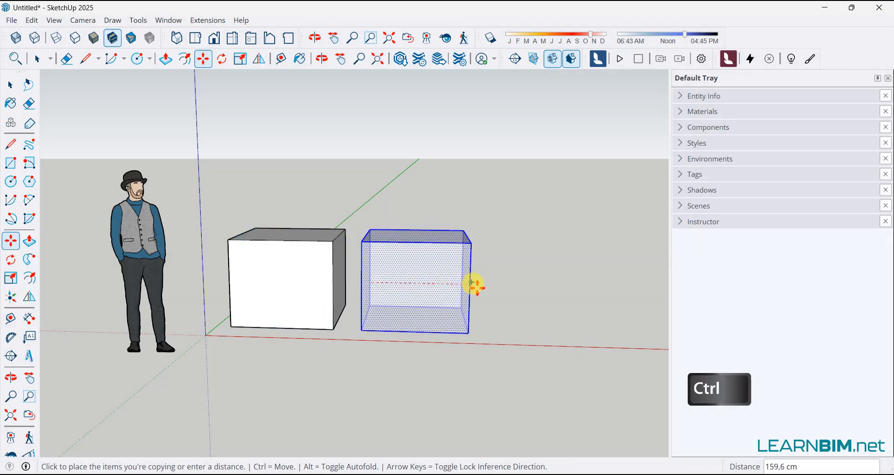
pyautogui.click(463, 282)
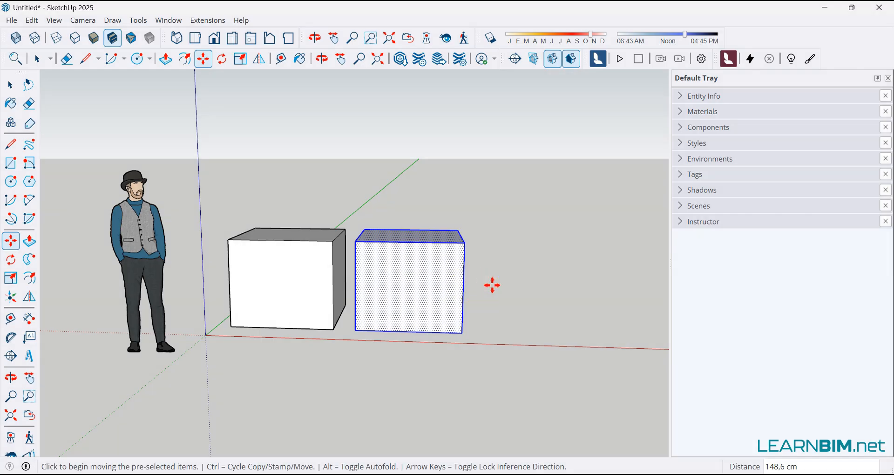
pyautogui.press('ctrl')
pyautogui.moveTo(490, 282); pyautogui.dragTo(590, 288)
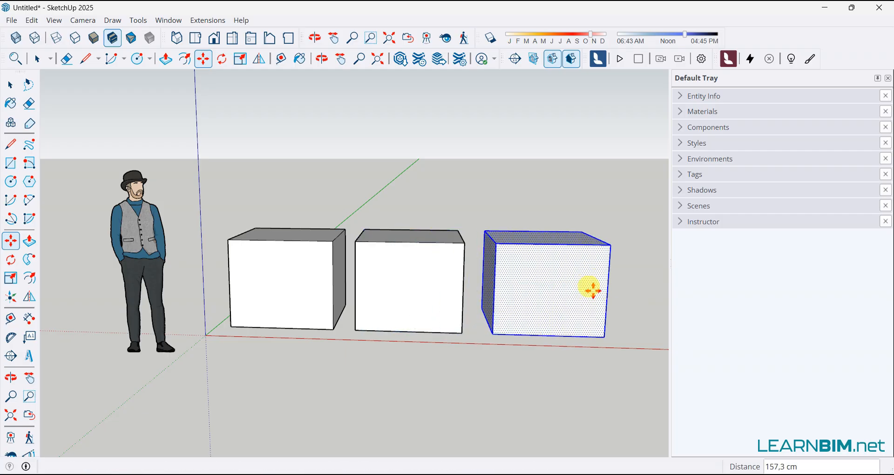
pyautogui.press('space')
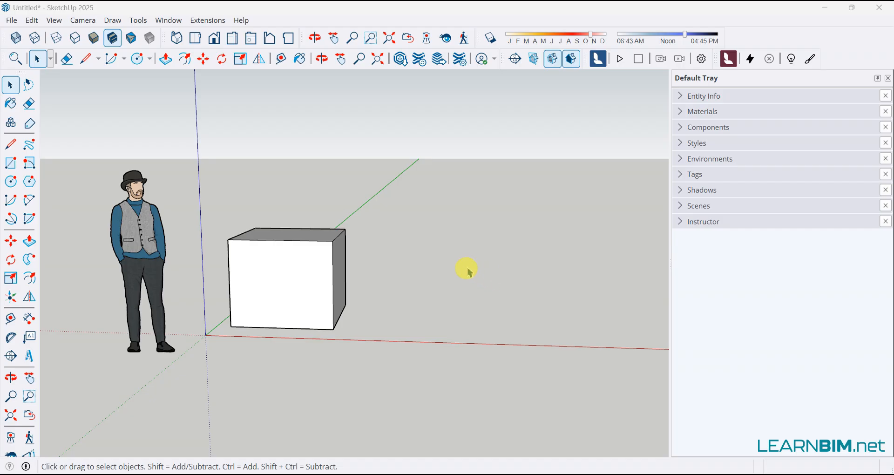
# - Select the whole box and rotate it 40 degrees in its front-face plane about a point near that face's center
pyautogui.moveTo(203, 182); pyautogui.dragTo(409, 355)
pyautogui.press('o')
pyautogui.moveTo(411, 279); pyautogui.dragTo(393, 289)
pyautogui.press('space')
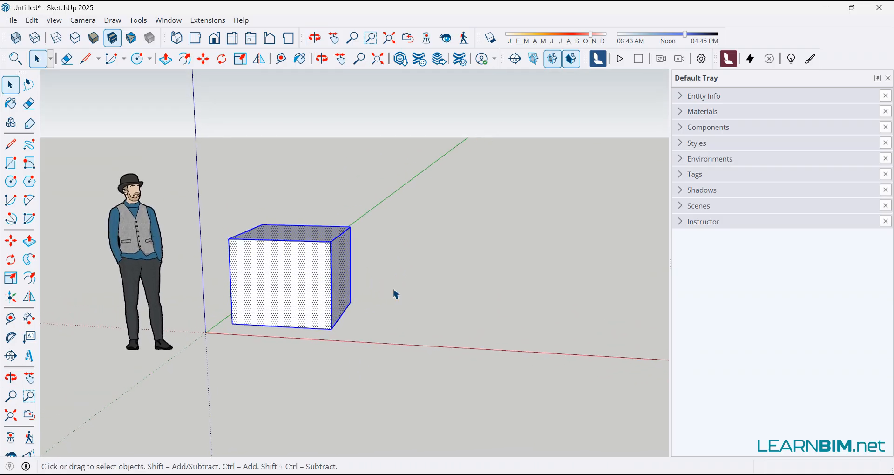
pyautogui.click(227, 63)
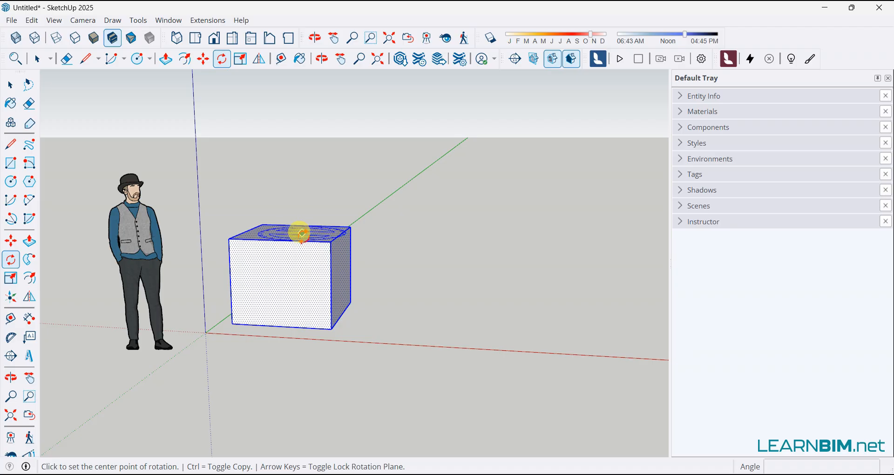
pyautogui.click(299, 285)
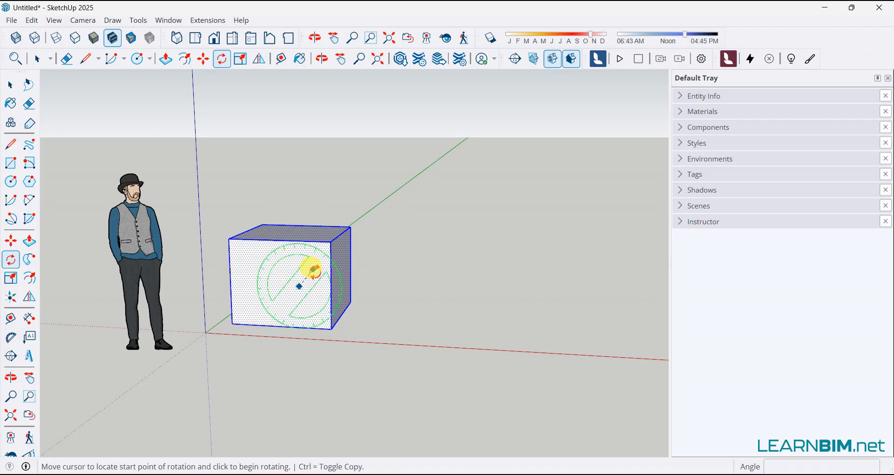
pyautogui.moveTo(445, 290); pyautogui.dragTo(432, 249)
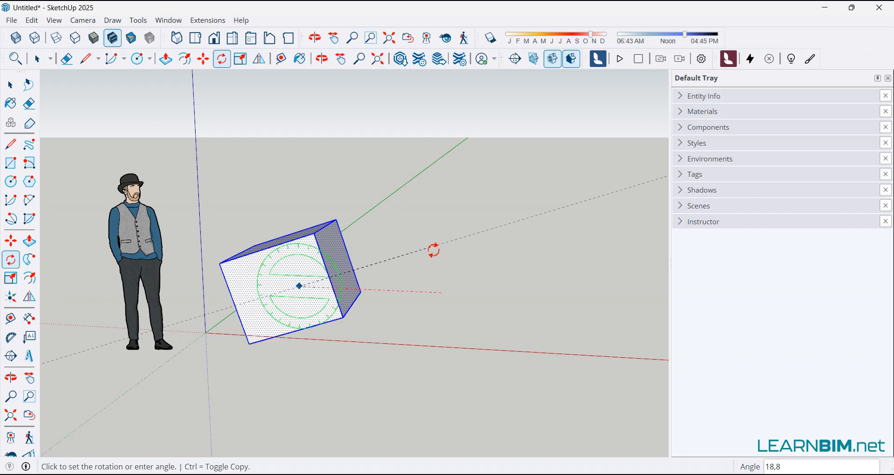
pyautogui.write('40')
pyautogui.press('Return')
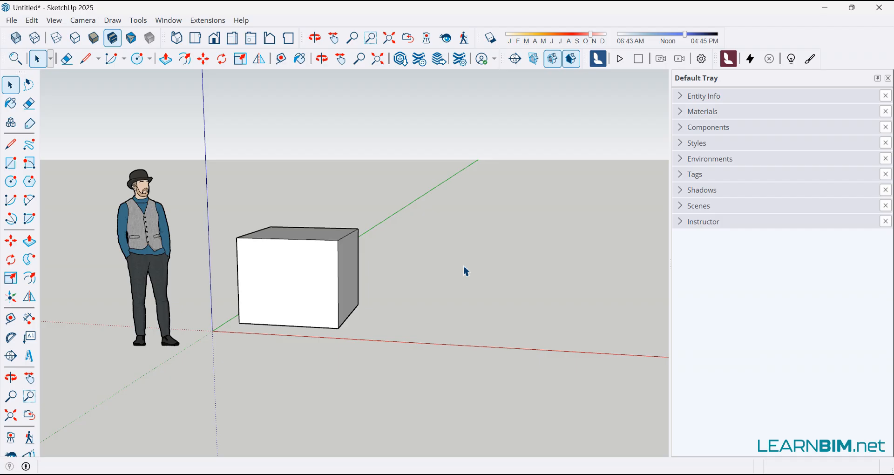
# - Select the whole box and scale it from its right top edge to about 1.00 on red and 0.85 on blue
pyautogui.moveTo(468, 198); pyautogui.dragTo(227, 353)
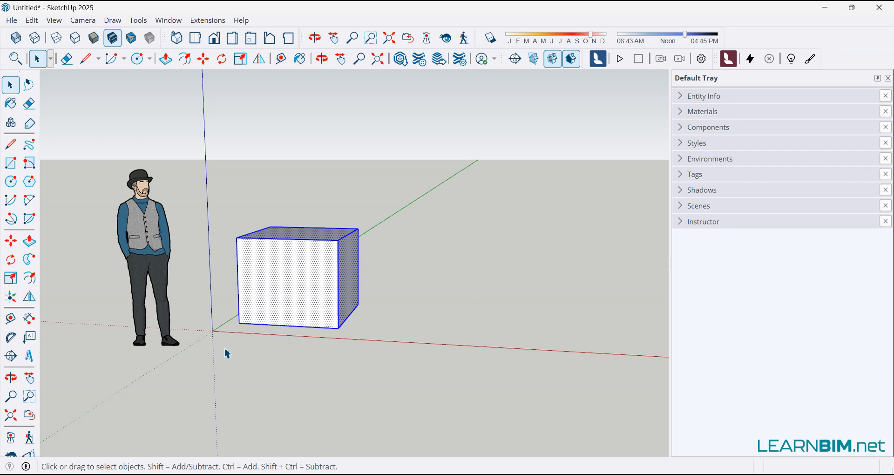
pyautogui.click(239, 64)
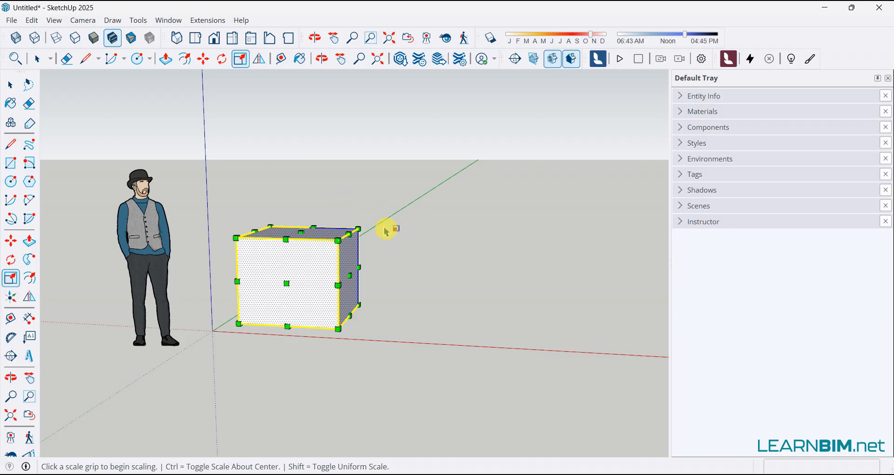
pyautogui.moveTo(357, 228); pyautogui.dragTo(400, 204)
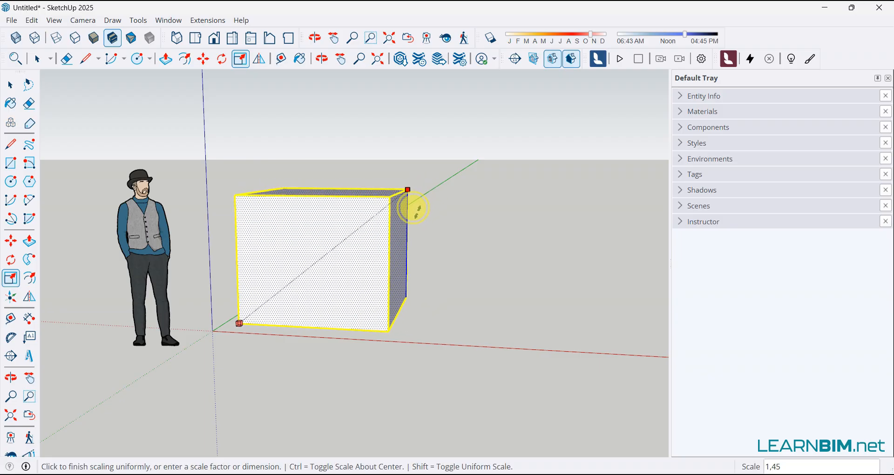
pyautogui.press('Escape')
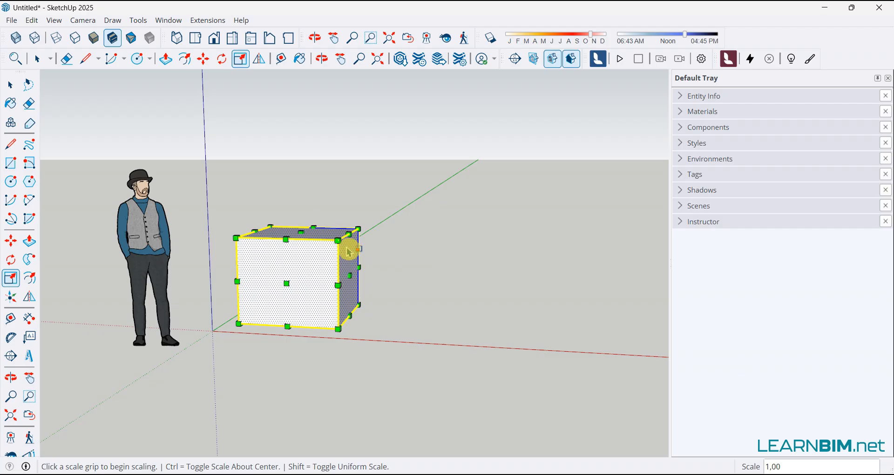
pyautogui.moveTo(349, 234); pyautogui.dragTo(344, 250)
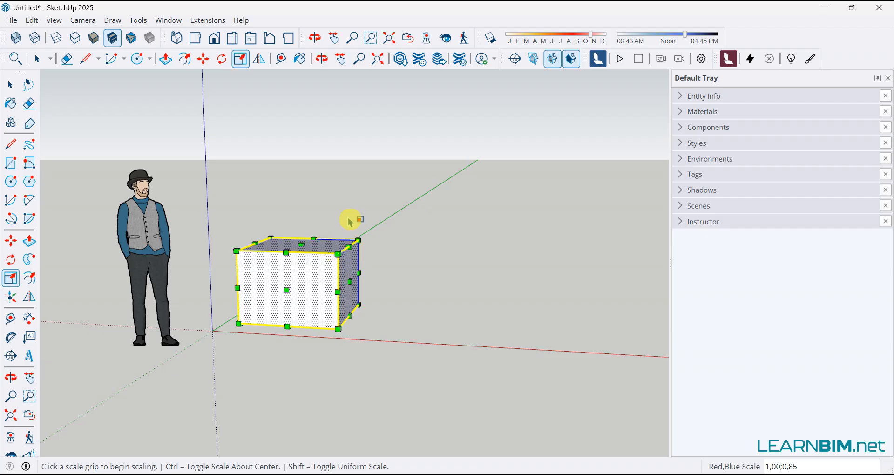
# - Enlarge the box uniformly from its top face and stretch it about its center by about 1.51 on blue and 1.24 on red
pyautogui.press('shift')
pyautogui.keyDown('shift'); pyautogui.moveTo(301, 242); pyautogui.dragTo(301, 209); pyautogui.keyUp('shift')
pyautogui.press('ctrl')
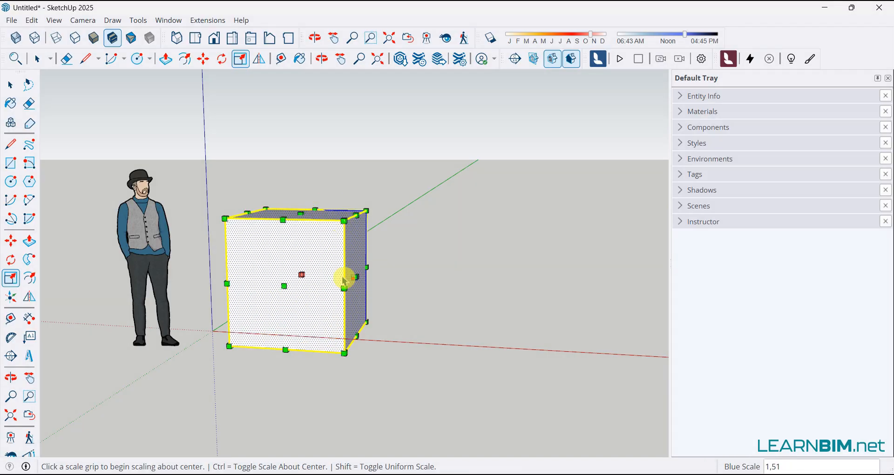
pyautogui.keyDown('ctrl'); pyautogui.moveTo(349, 276); pyautogui.dragTo(368, 273); pyautogui.keyUp('ctrl')
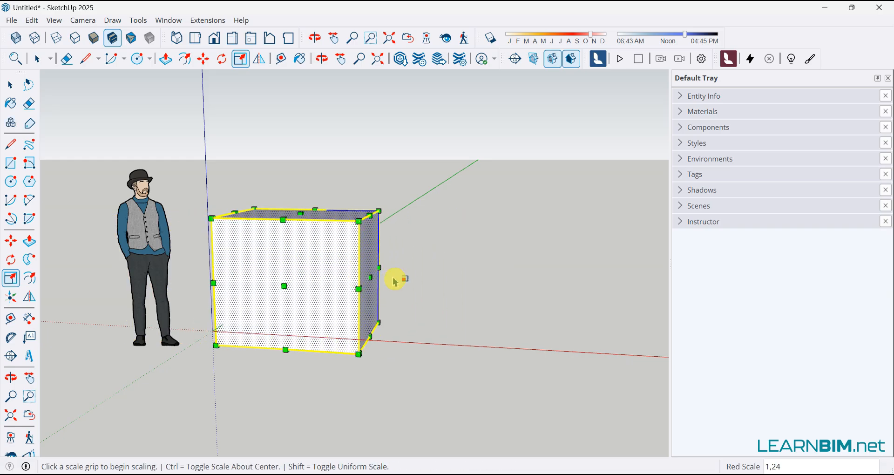